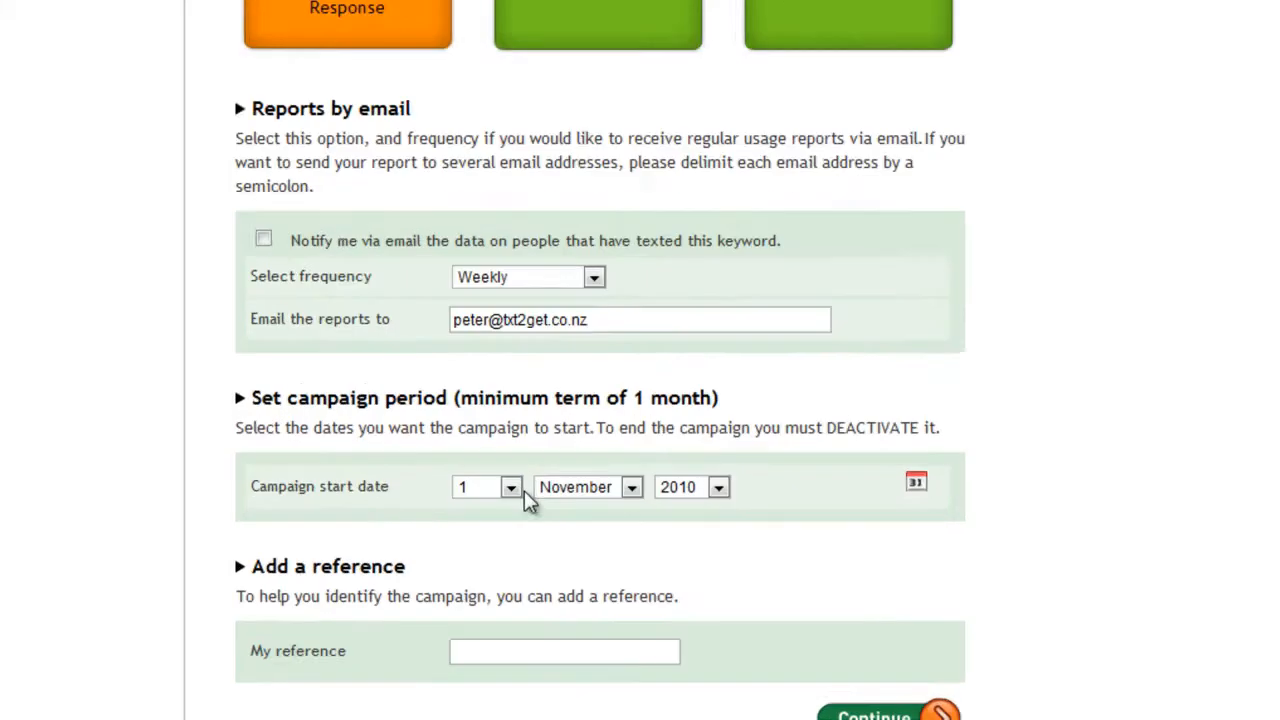
# Step: Set the campaign start date to 19 February 2011
pyautogui.click(455, 666)
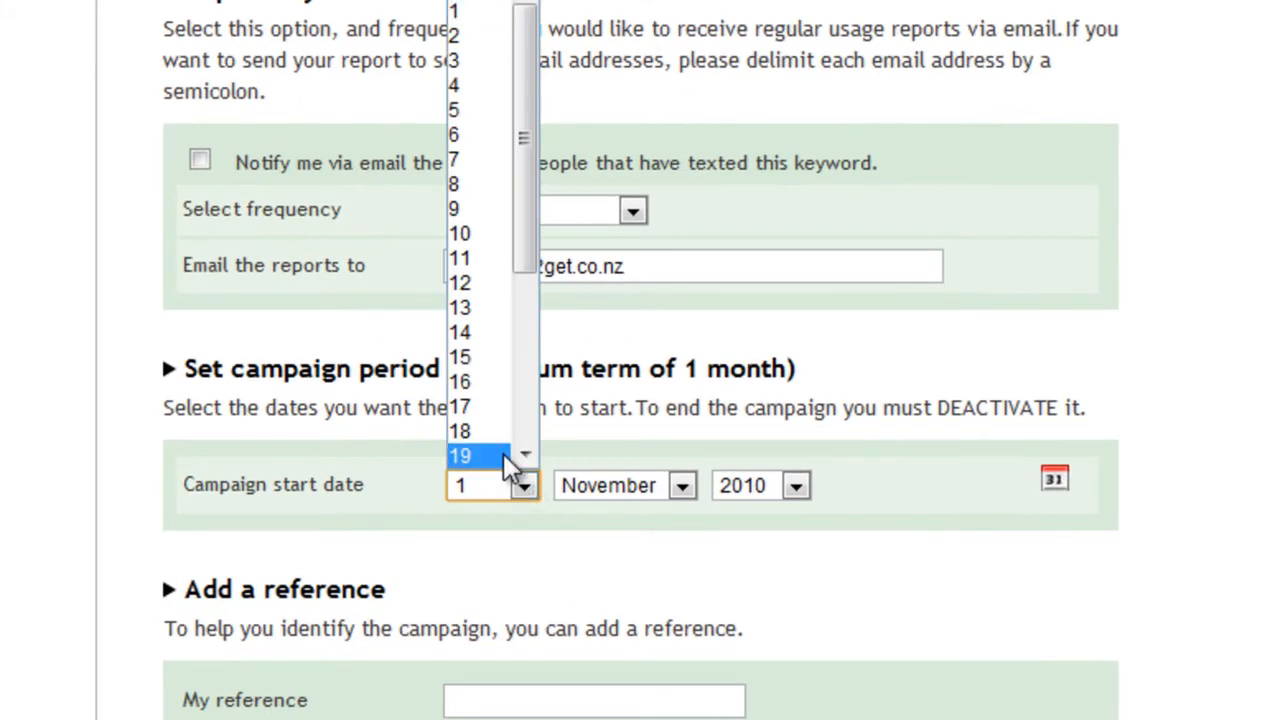
pyautogui.click(505, 456)
pyautogui.click(614, 490)
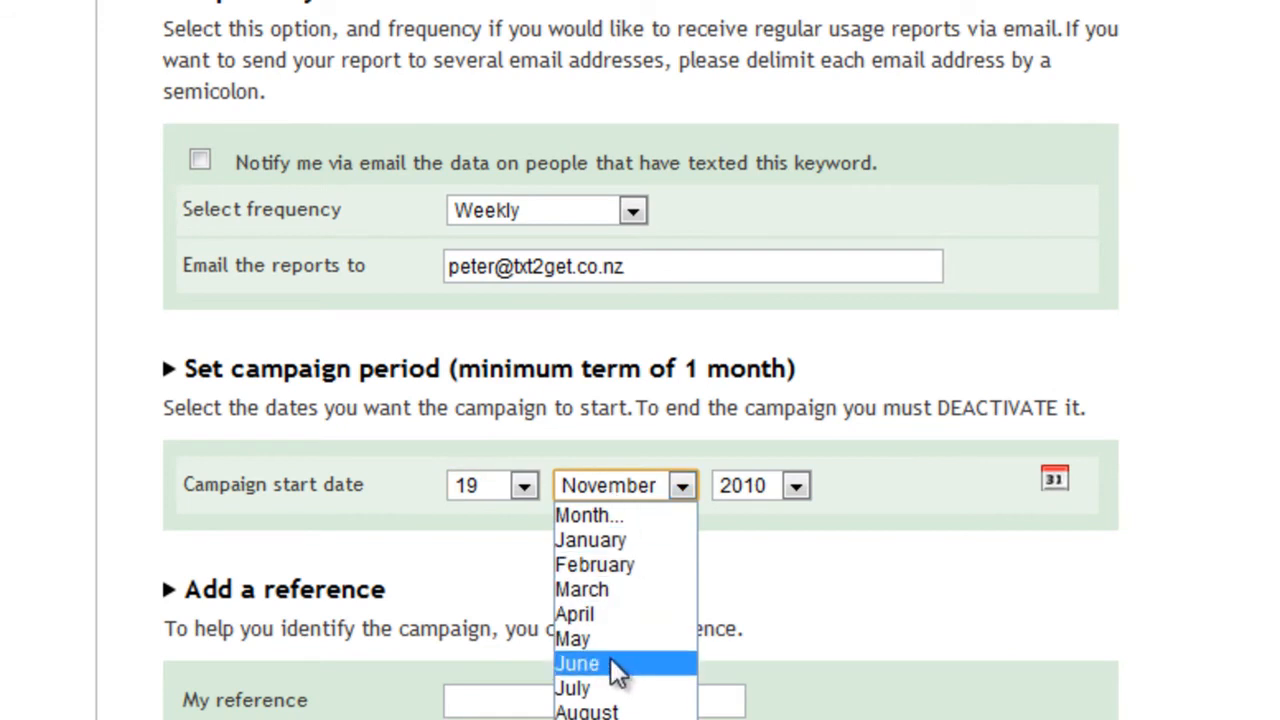
pyautogui.click(607, 560)
pyautogui.click(746, 487)
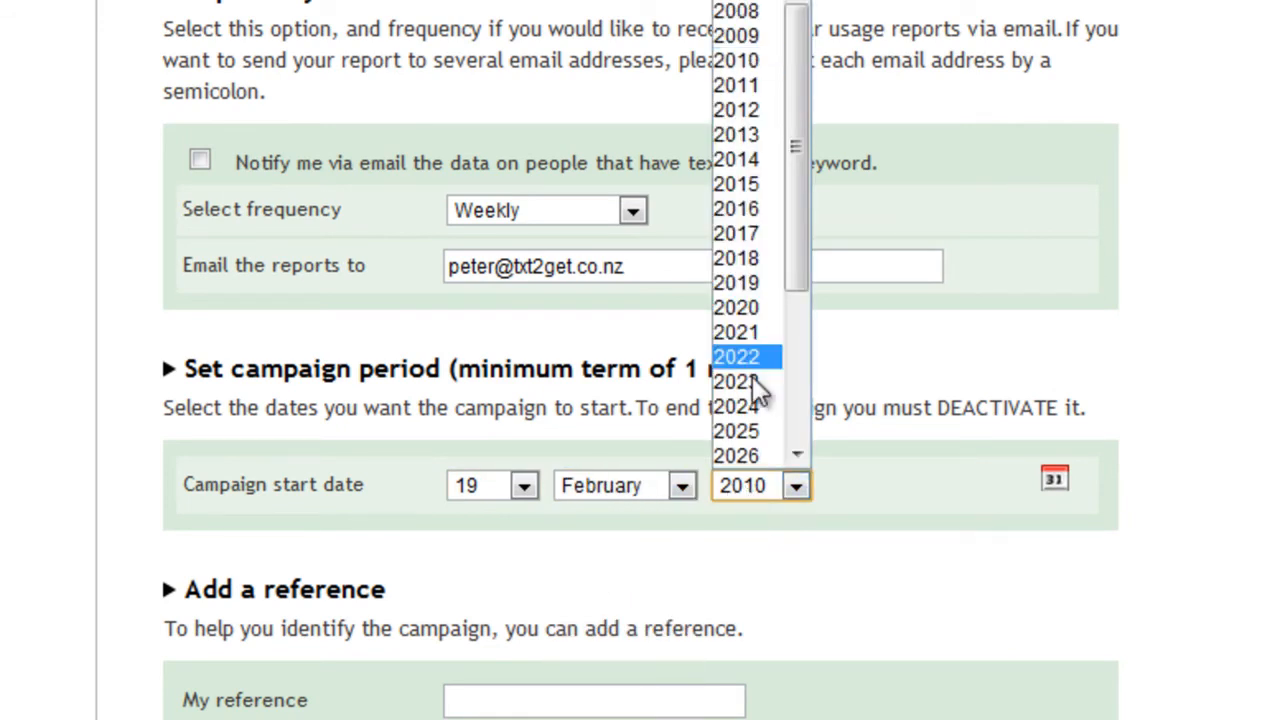
pyautogui.click(749, 88)
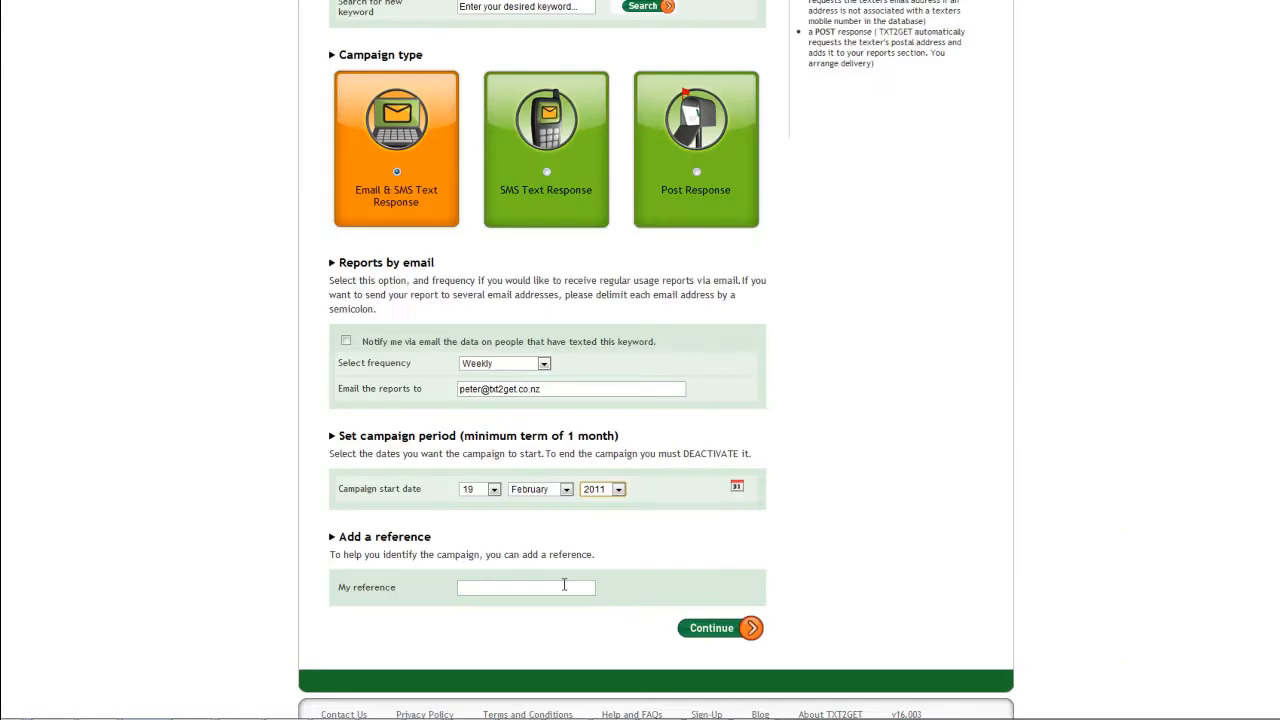
# Step: Set the campaign reference to "Audi Measure Campaig" and continue to the subject and sender details
pyautogui.doubleClick(563, 584)
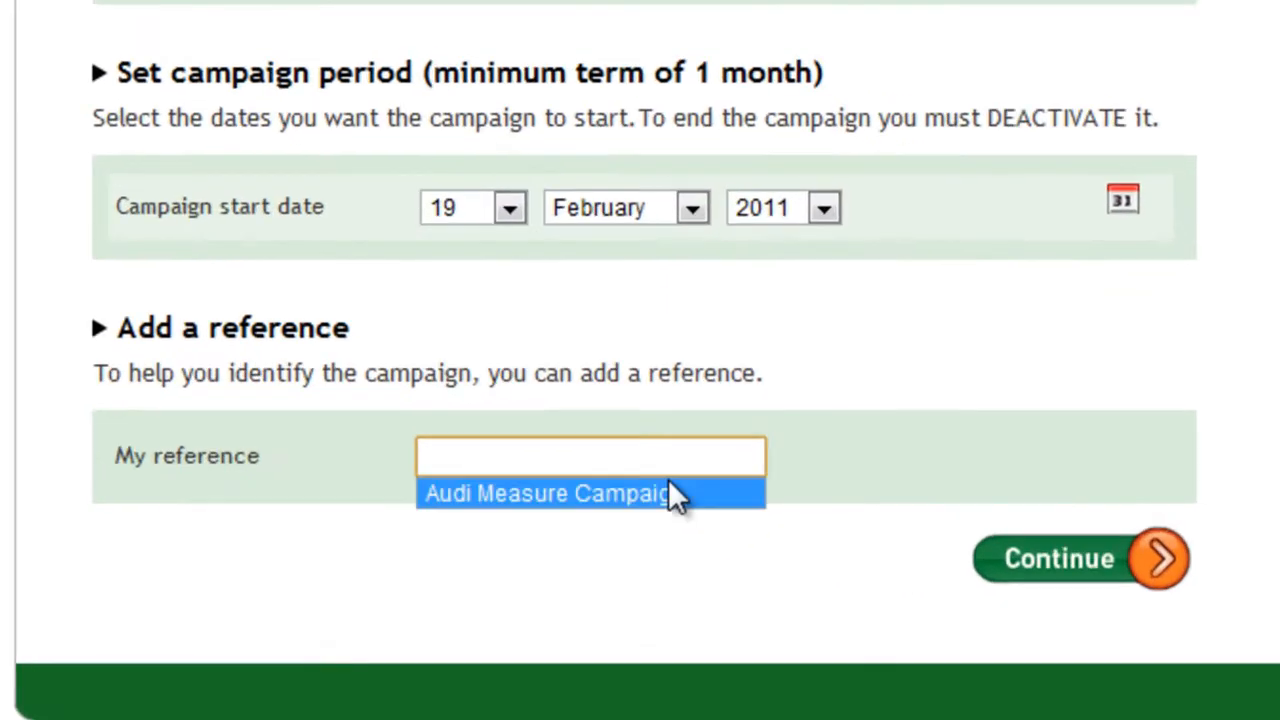
pyautogui.click(559, 601)
pyautogui.click(1091, 549)
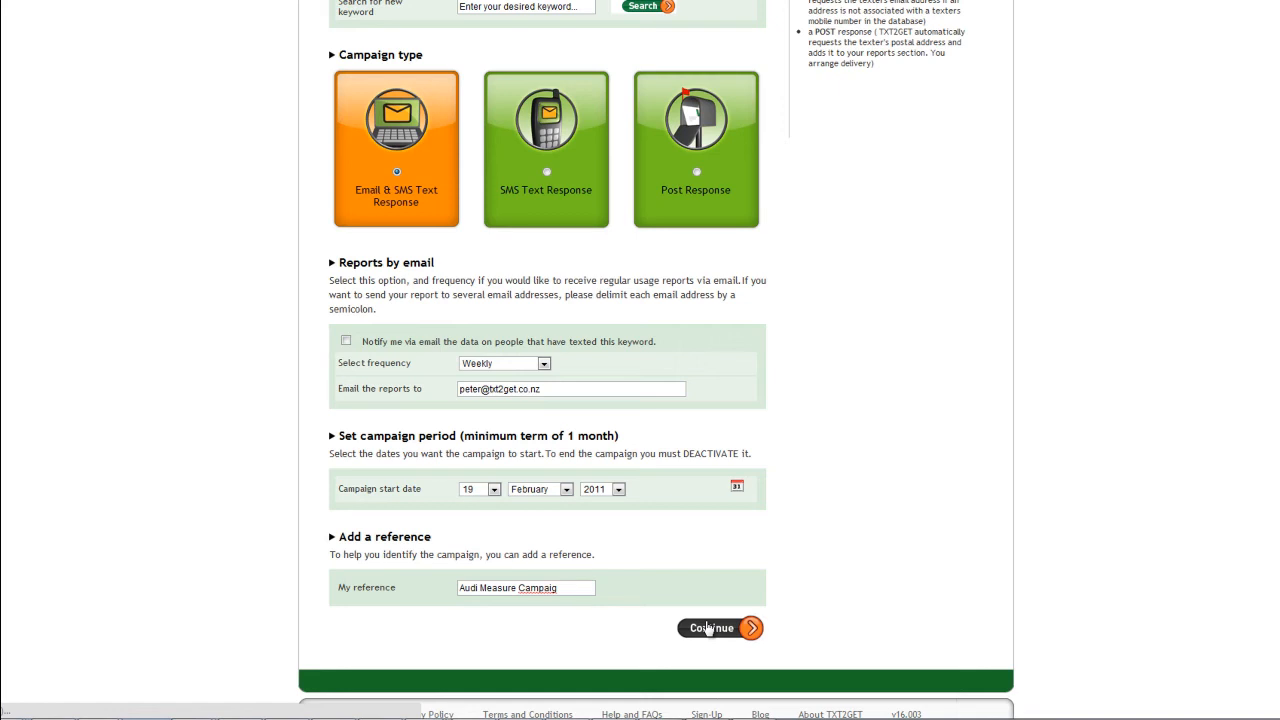
pyautogui.click(708, 628)
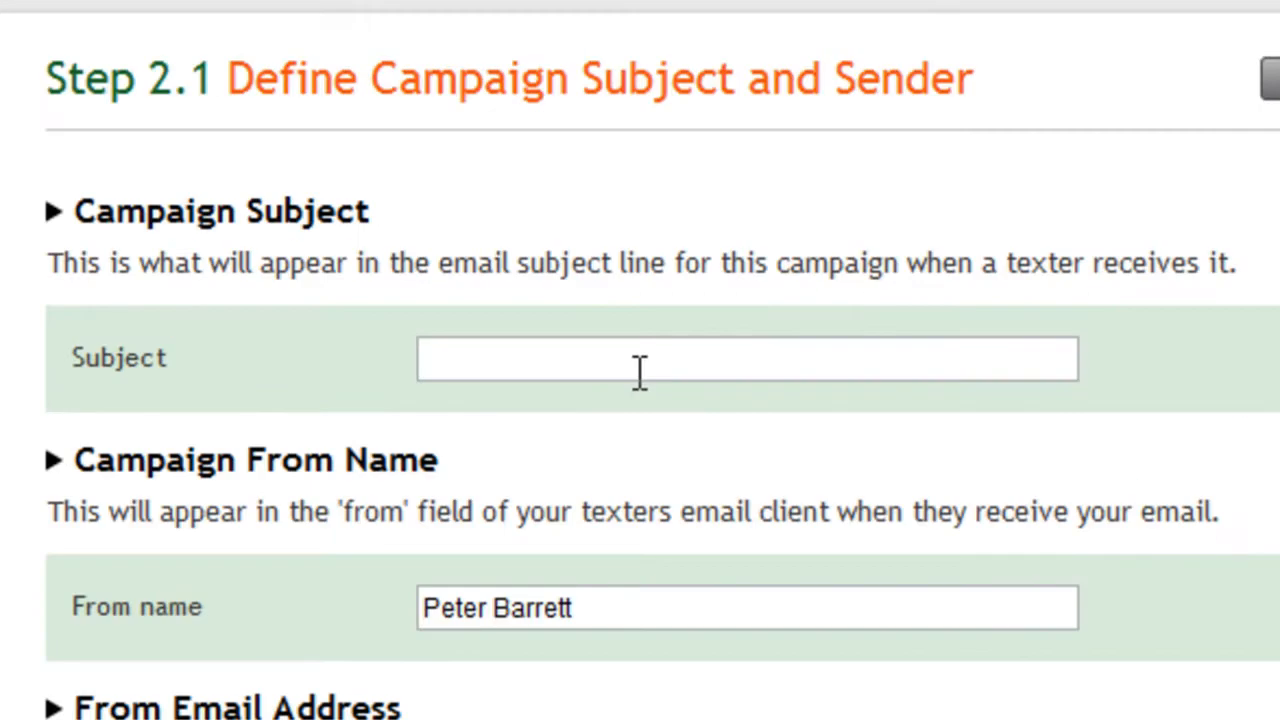
# Step: Paste the Audi A4 3.0 TDI quattro Avant headline as the campaign subject and set the From name to Audi
pyautogui.click(541, 267)
pyautogui.hotkey('ctrl', 'v')
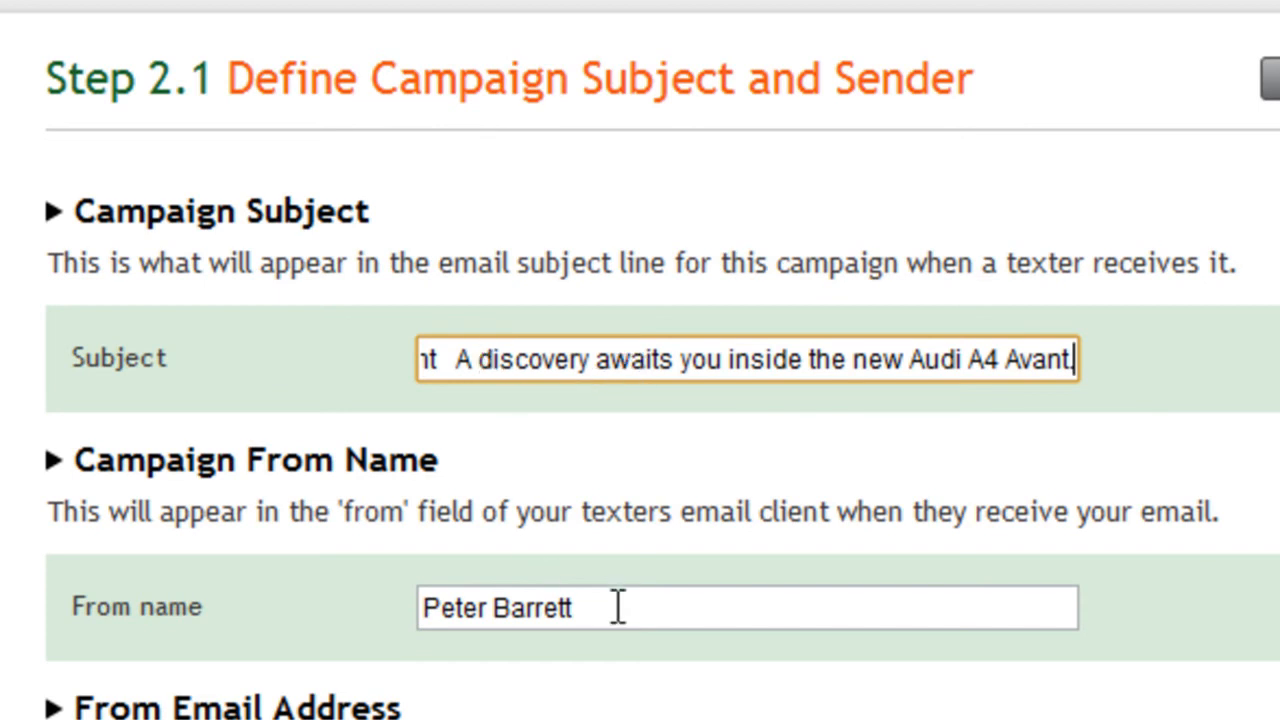
pyautogui.moveTo(603, 605); pyautogui.dragTo(256, 567)
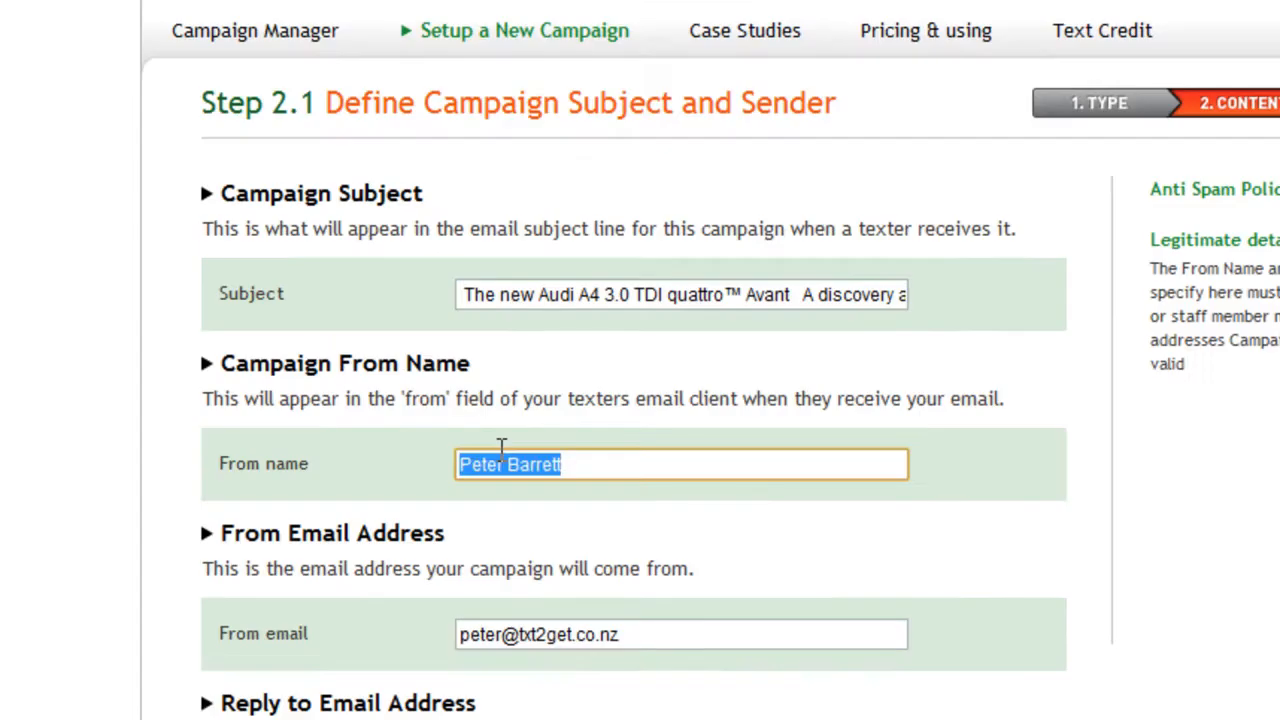
pyautogui.write('Audi')
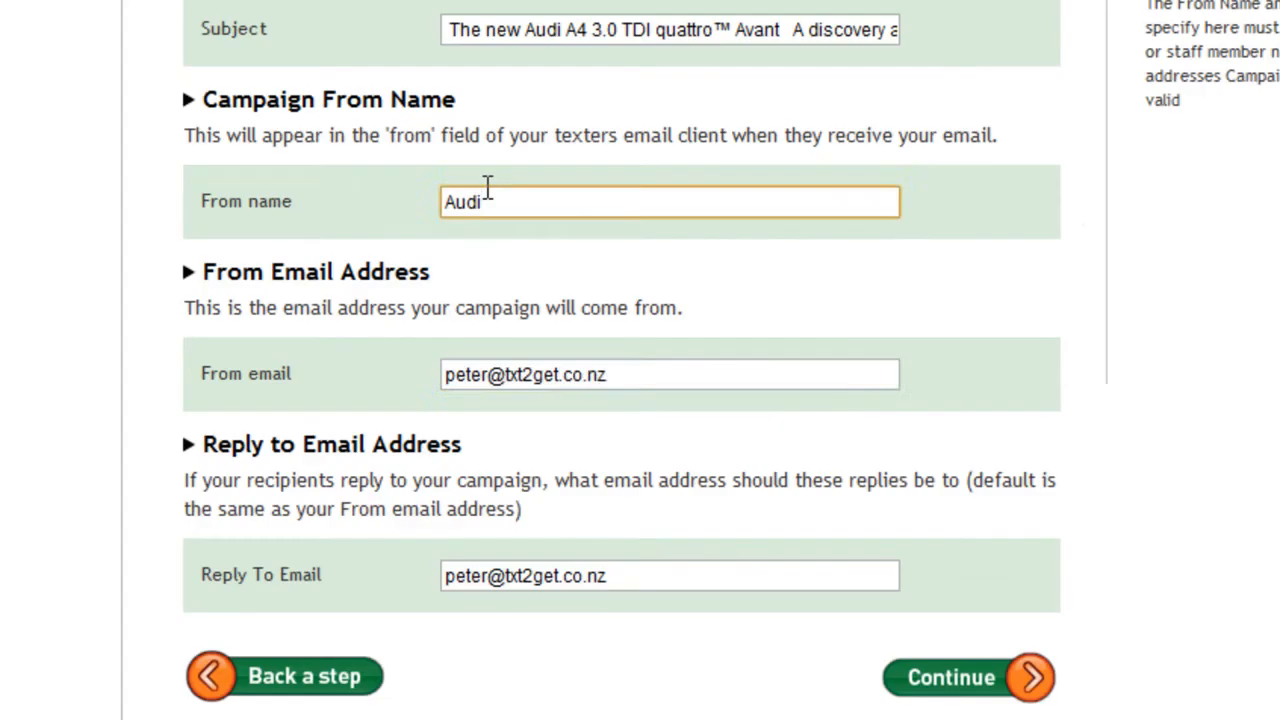
# Step: Replace both the From email and the Reply To email with the Audi campaign's email address
pyautogui.press('Tab')
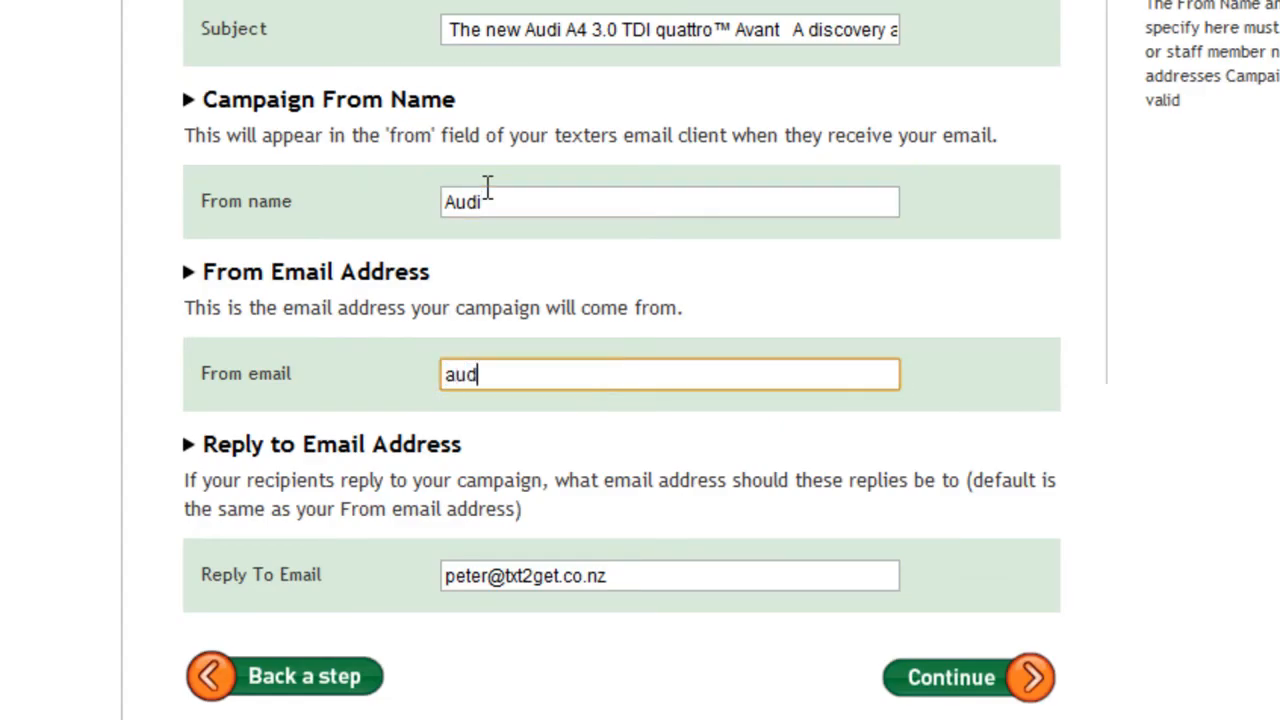
pyautogui.hotkey('ctrl', 'a')
pyautogui.hotkey('ctrl', 'c')
pyautogui.press('Tab')
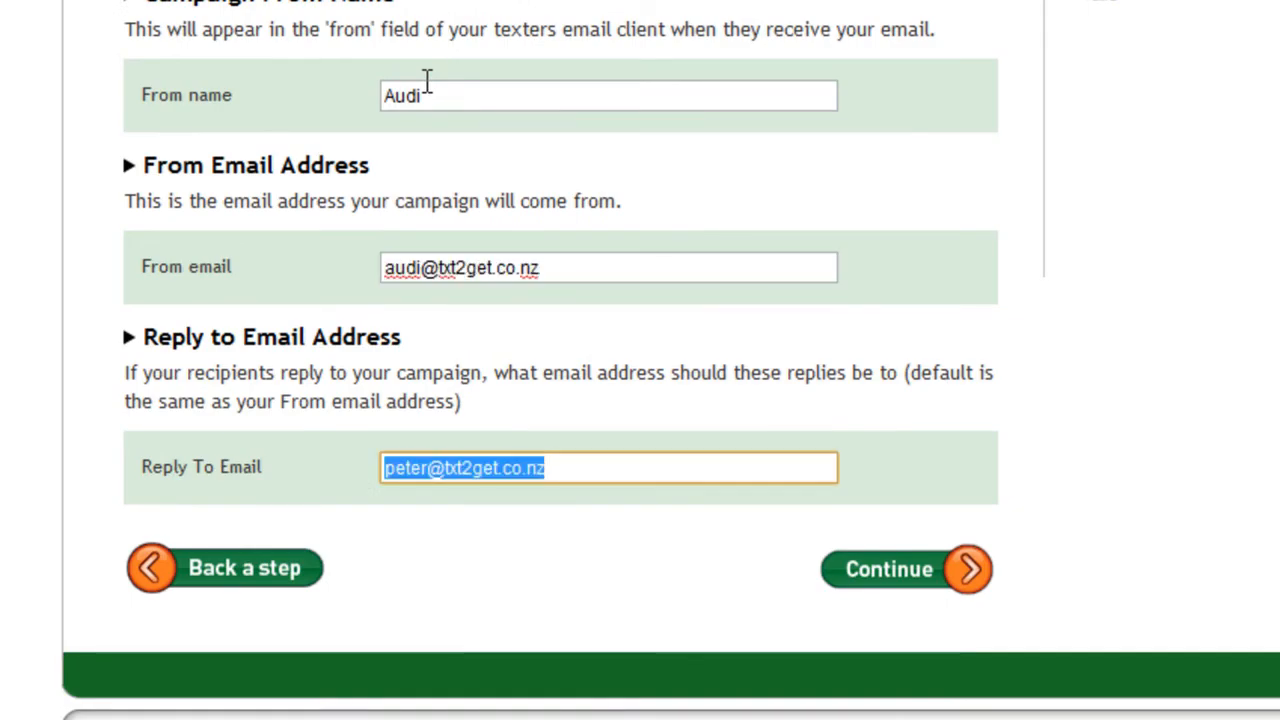
pyautogui.hotkey('ctrl', 'v')
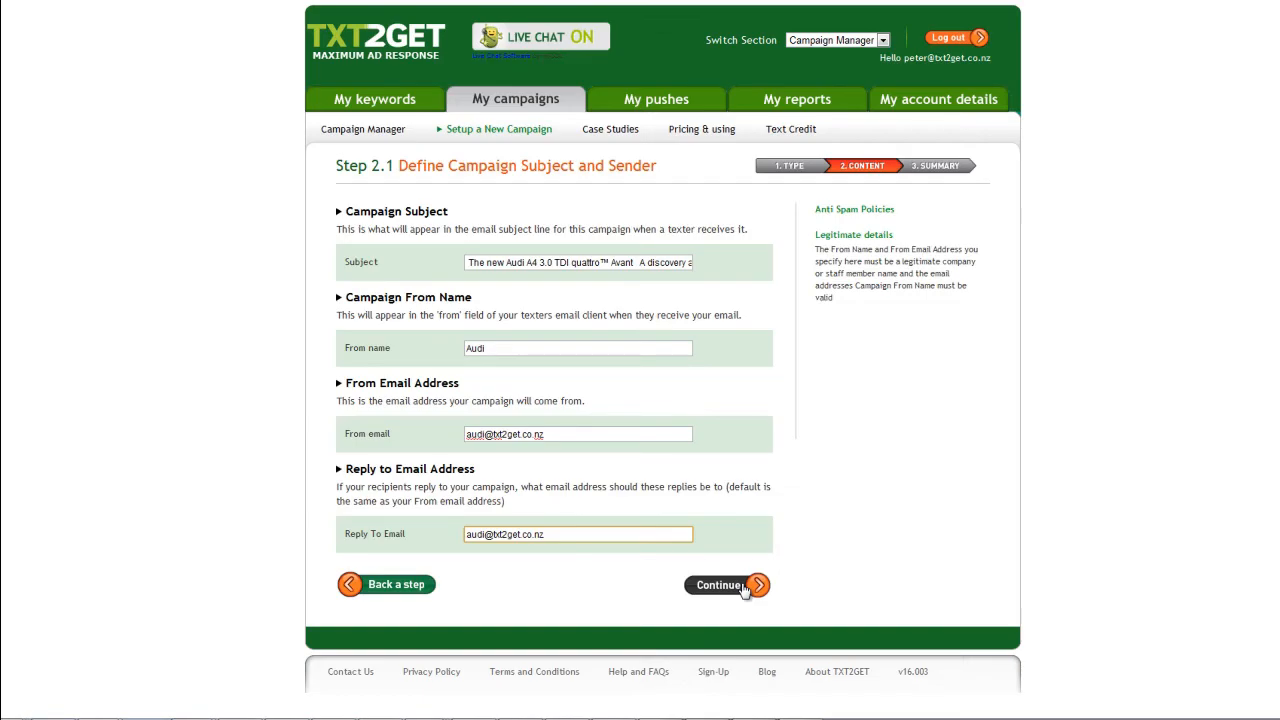
# Step: Submit the sender details and proceed with the Basic Email Import option
pyautogui.click(721, 585)
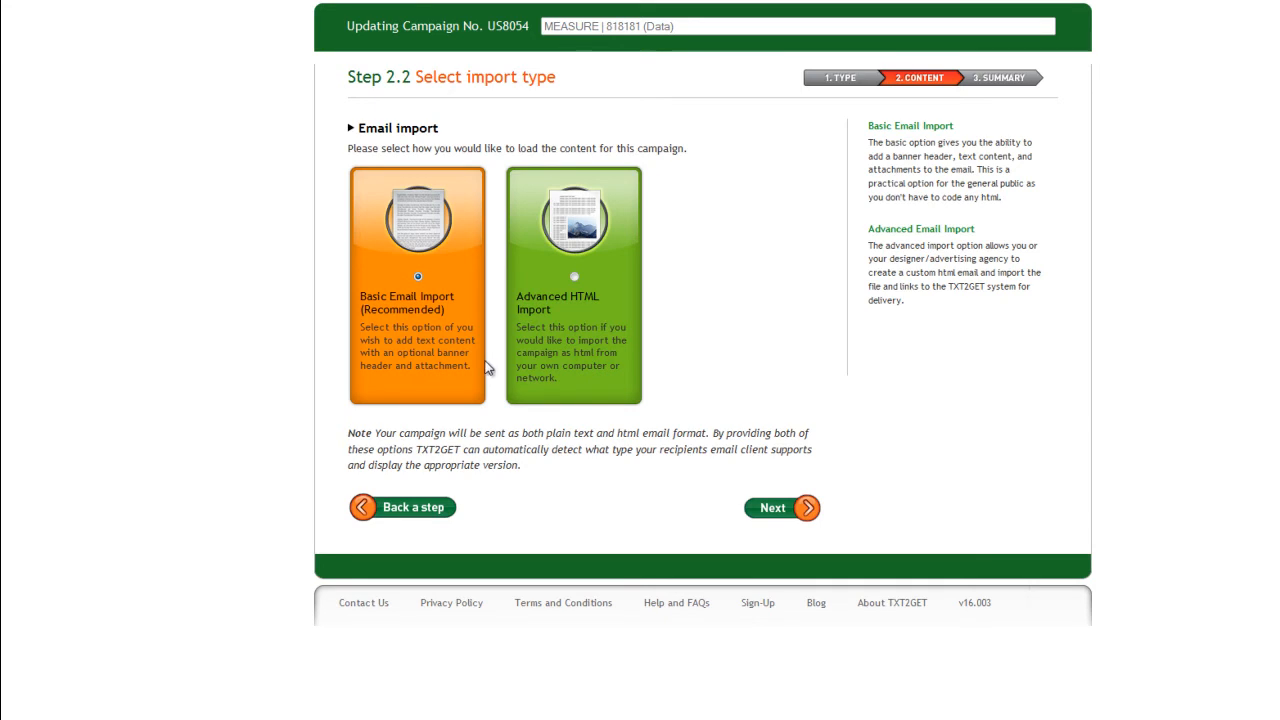
pyautogui.click(756, 514)
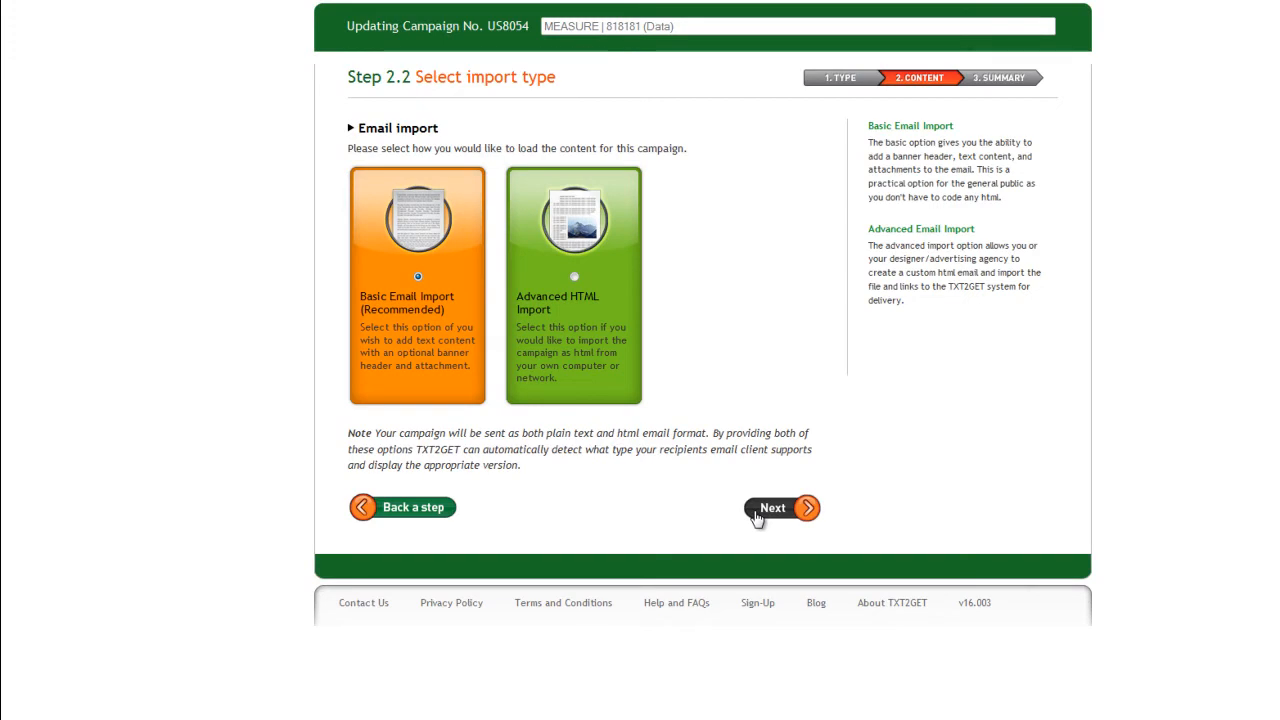
pyautogui.click(758, 512)
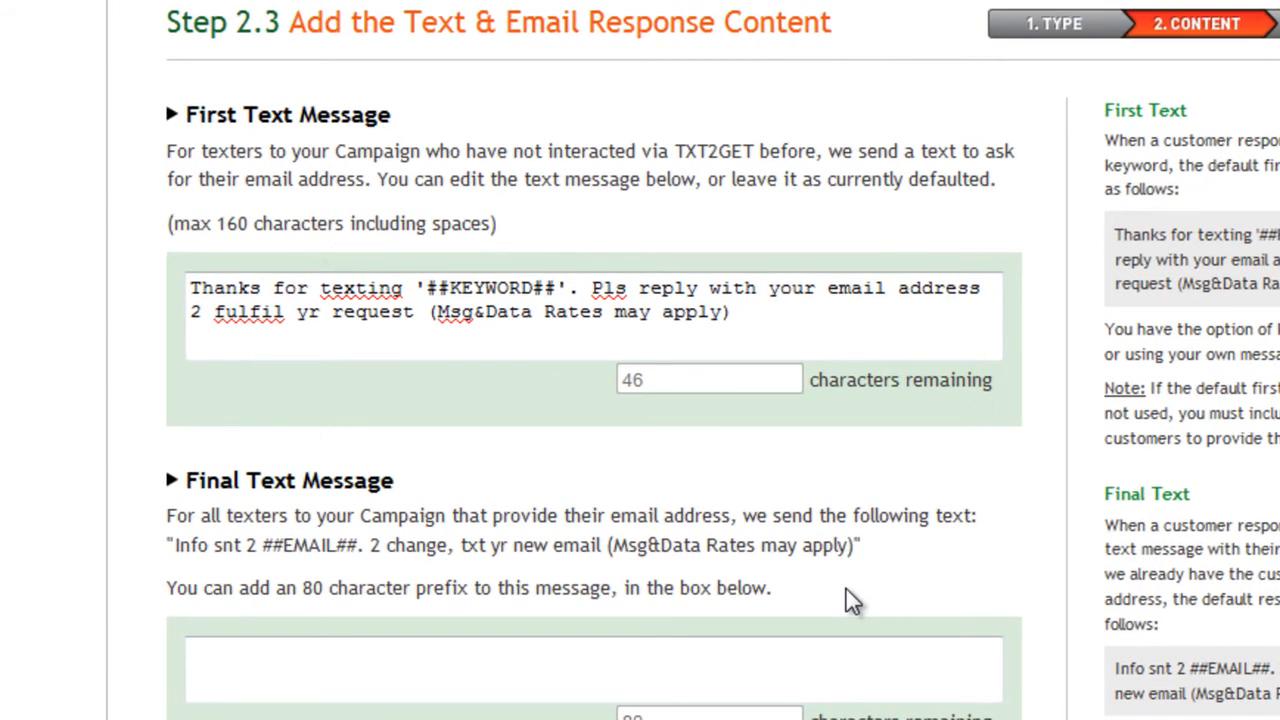
# Step: Add the final text message prefix "Thanks for texting Audi, look out for more information from us soon!"
pyautogui.click(803, 652)
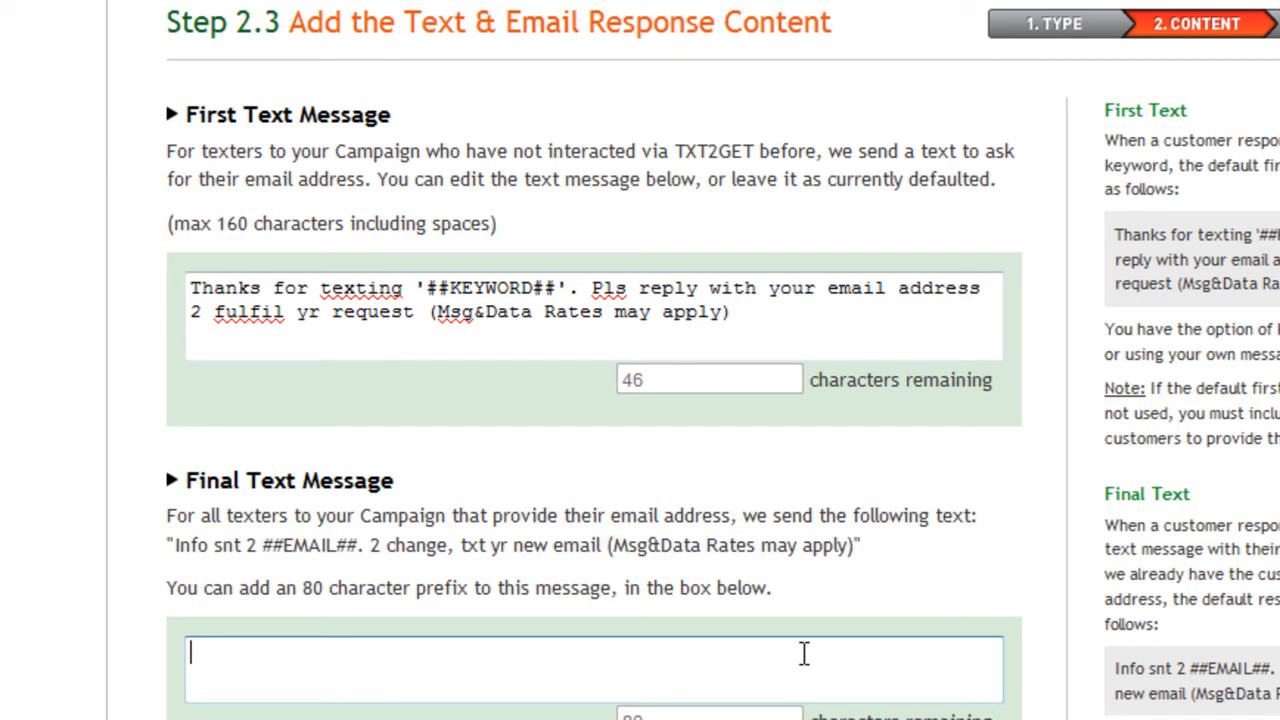
pyautogui.write('T')
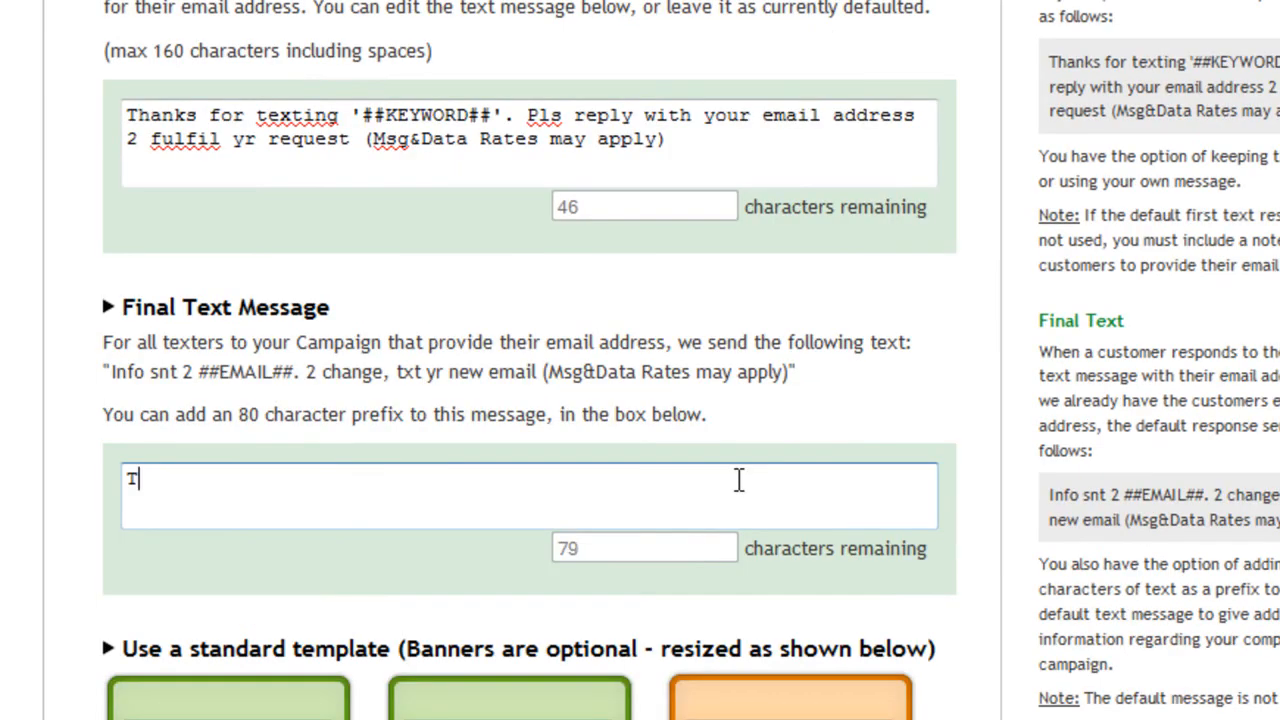
pyautogui.write('hanks for texting ')
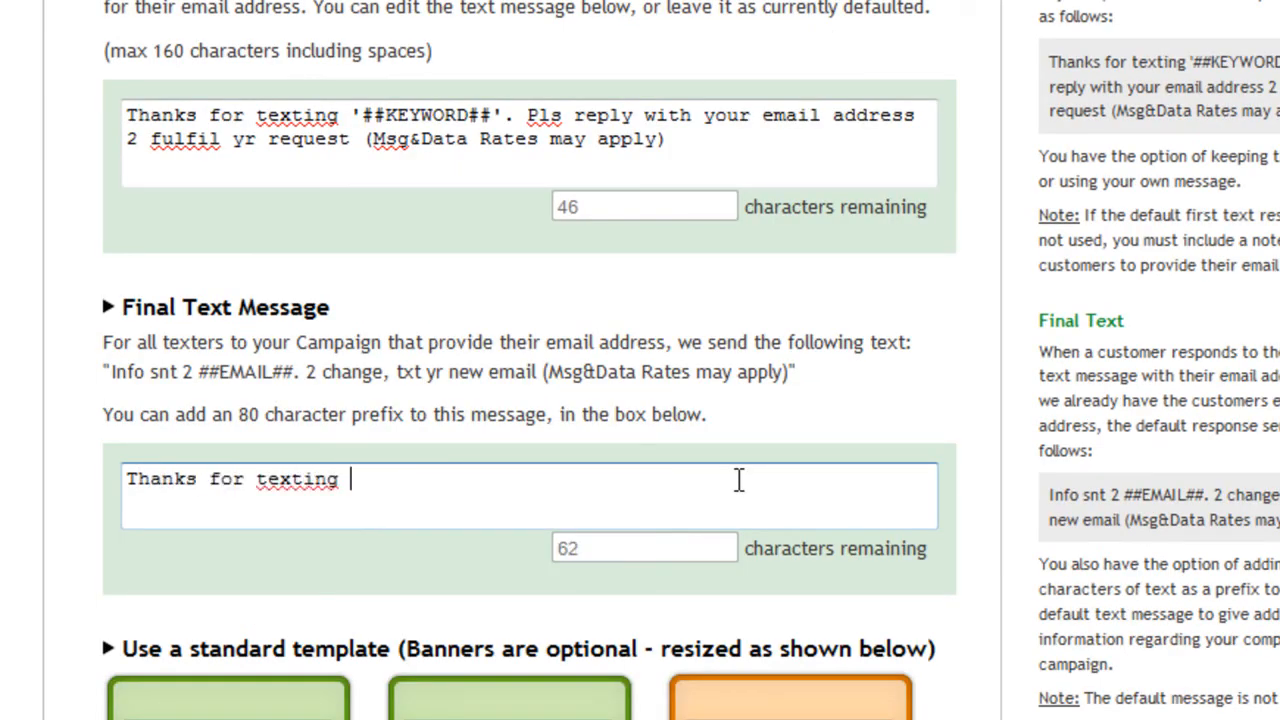
pyautogui.write('Audi, l')
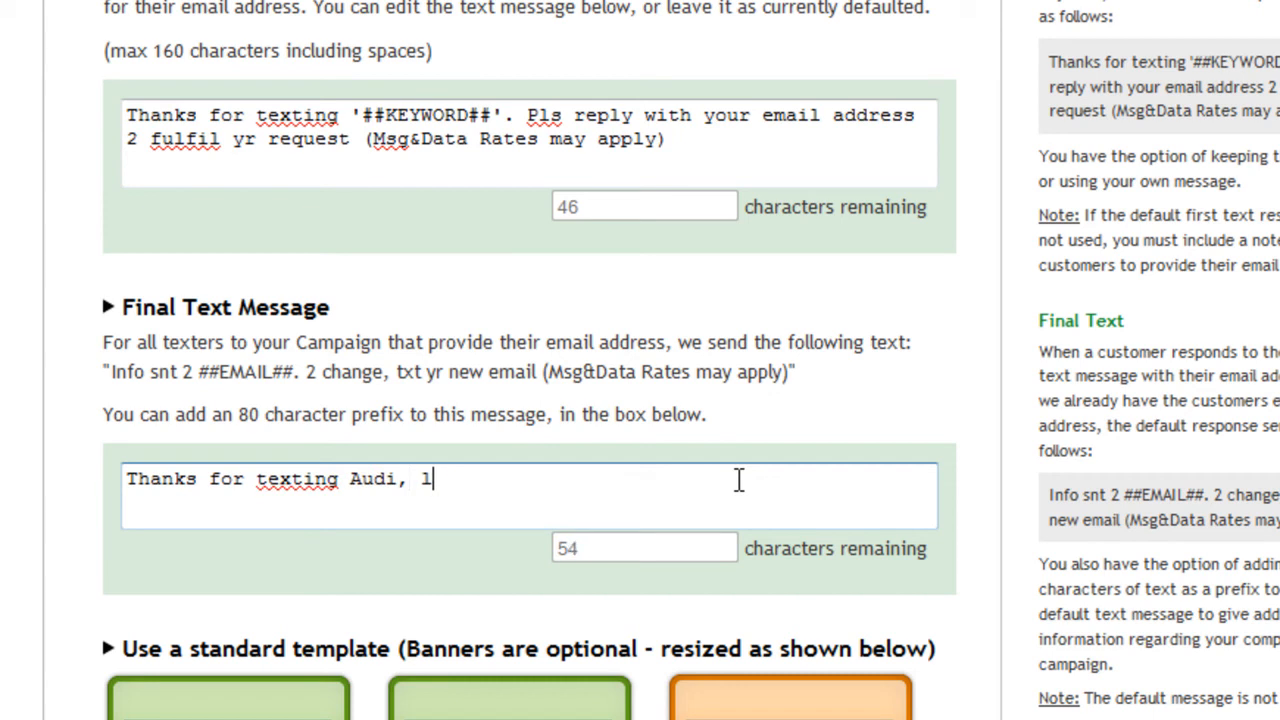
pyautogui.write('ook out for more information ')
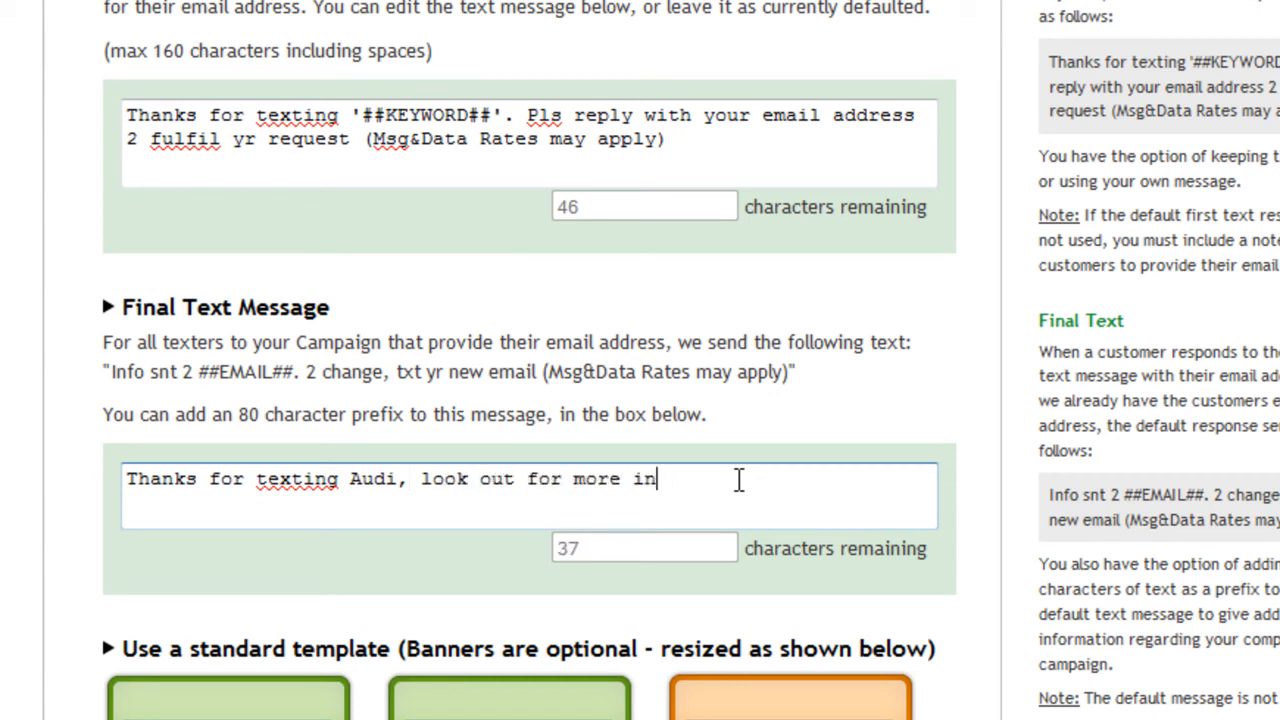
pyautogui.write('from us soon!')
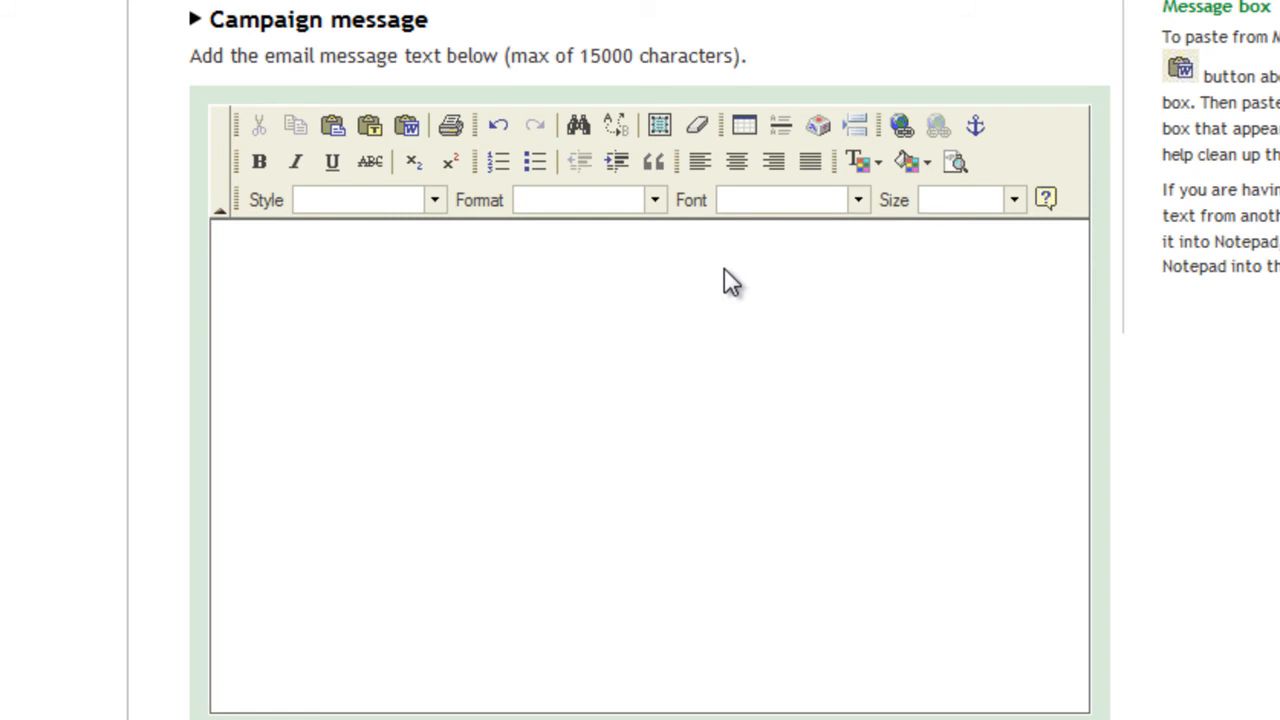
# Step: Paste the Audi A4 Avant promotional text, including the test drive link, into the campaign email message
pyautogui.click(588, 537)
pyautogui.write("The new Audi A4 3.0 TDI quattro™ Avant   A discovery awaits you inside the new Audi A4 Avant. A driving sensation that has powered Audi to numerous prestigious racetrack victories: Audi TDI diesel engine technology. Technology that combines superior power with outstanding fuel efficiency. A breakthrough combination that allows the Audi A4 Avant to extract the ultimate performance from diesel. Like 500 Nm of torque. Acceleration from 0-100km/h in just 6.3 seconds. An average fuel consumption of only 7 litres / 100 km. And a feeling that you're driving a vehicle that has left motoring history behind. It's the new Audi A4 3.0 TDI quattro Avant.   Equipped for the life you lead  The A4 Avant possesses all the stand out quality of the A4 Saloon, but with more space and load-carrying ability. Generous in all dimensions, the A4 Avant can easily accommodate everyone in grand style. Its sporty performance means everyday trips are now a more exciting driving experience.   Book a test drive today  www.audi.co.nz/utilities/testdrive.asp")
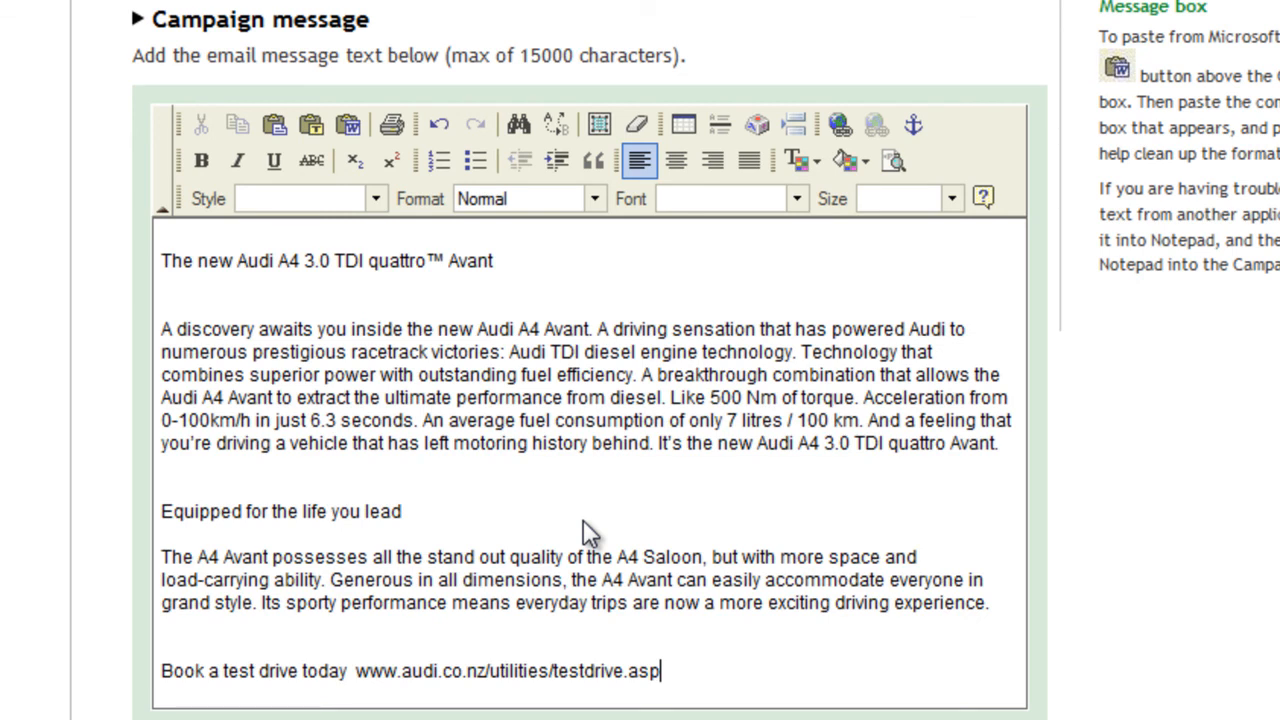
# Step: Attach Audi Banner 1.jpg as banner 1 and Audi - banner 2.jpg as banner 2, and import the campaign
pyautogui.scroll(-5, 583, 520)
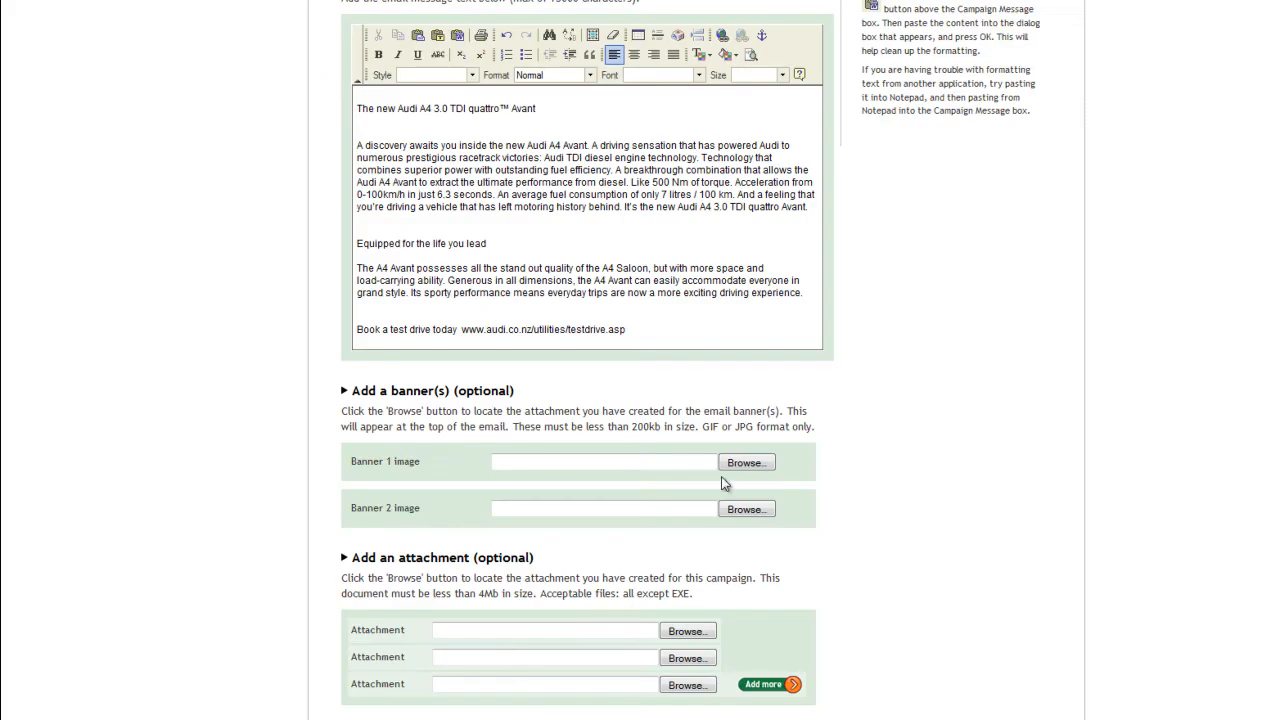
pyautogui.scroll(-2, 955, 254)
pyautogui.click(746, 370)
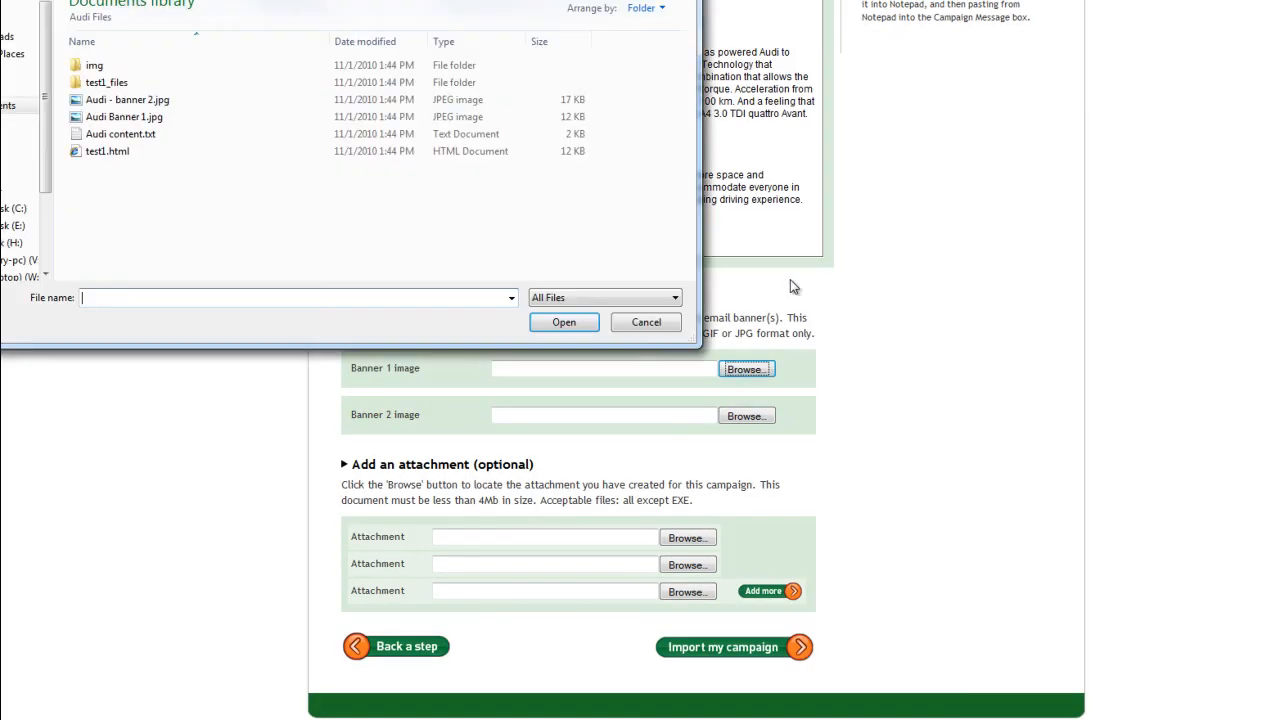
pyautogui.doubleClick(112, 116)
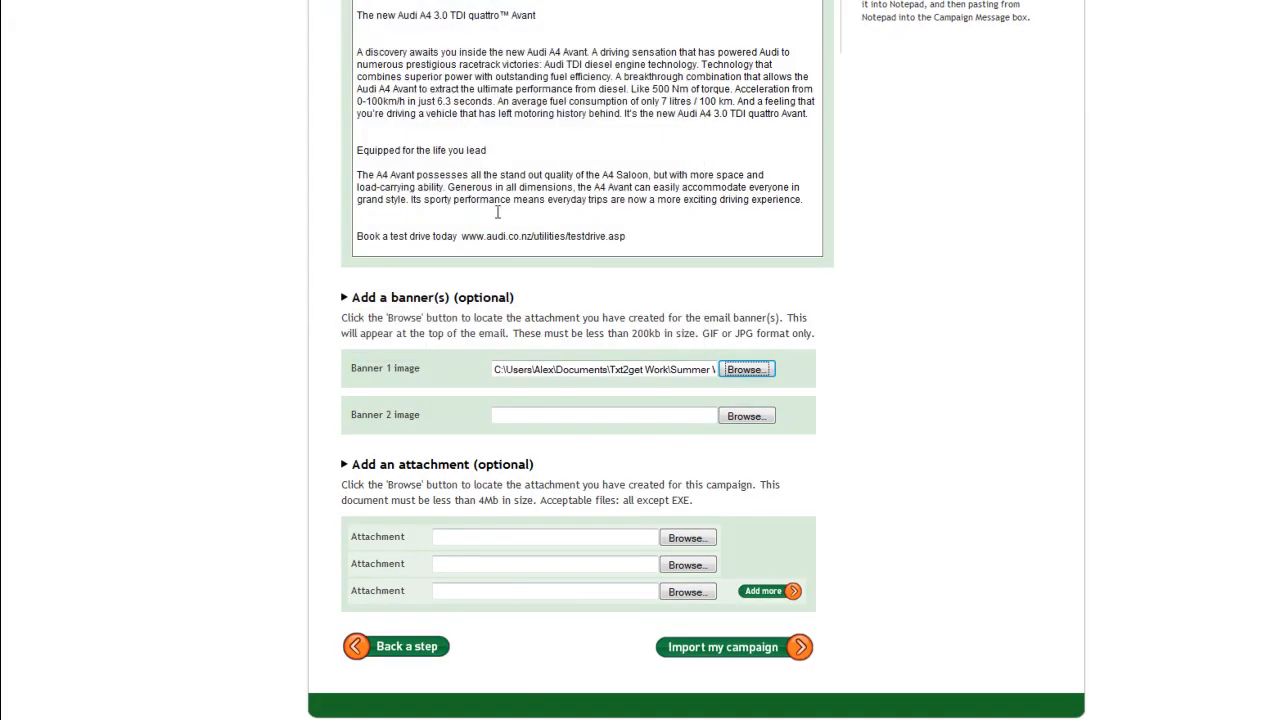
pyautogui.click(762, 417)
pyautogui.doubleClick(209, 95)
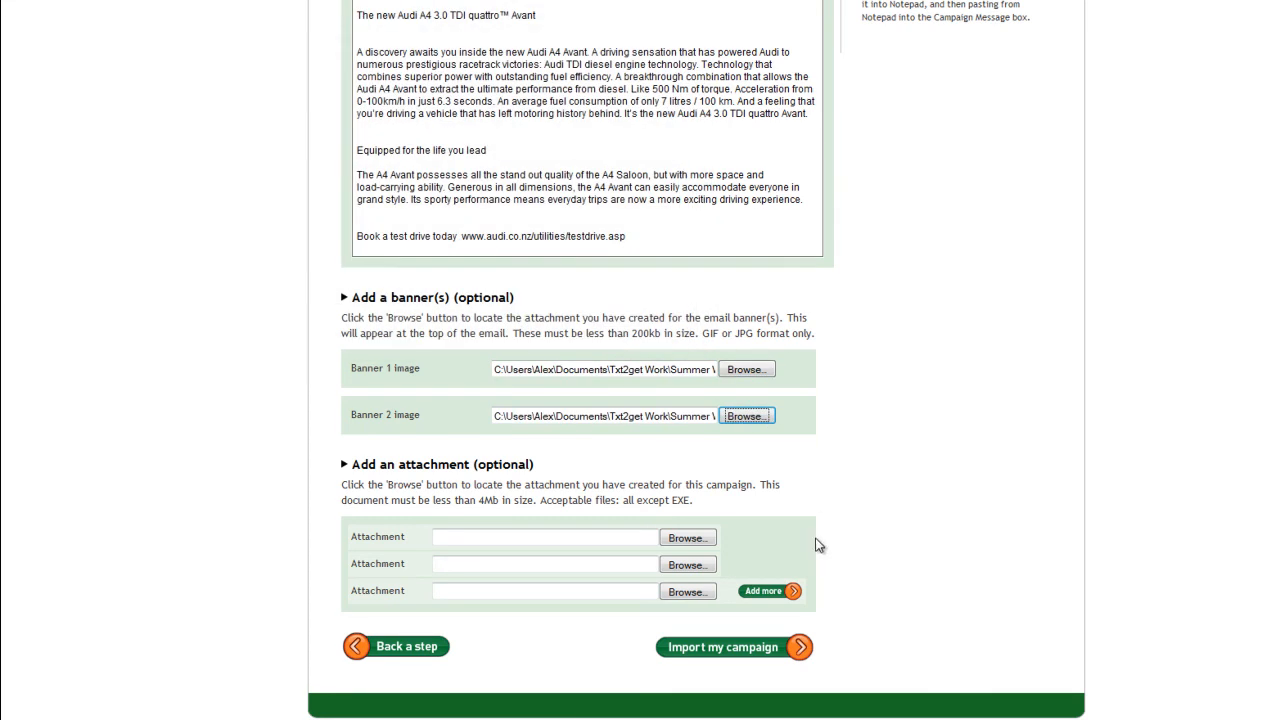
pyautogui.click(785, 648)
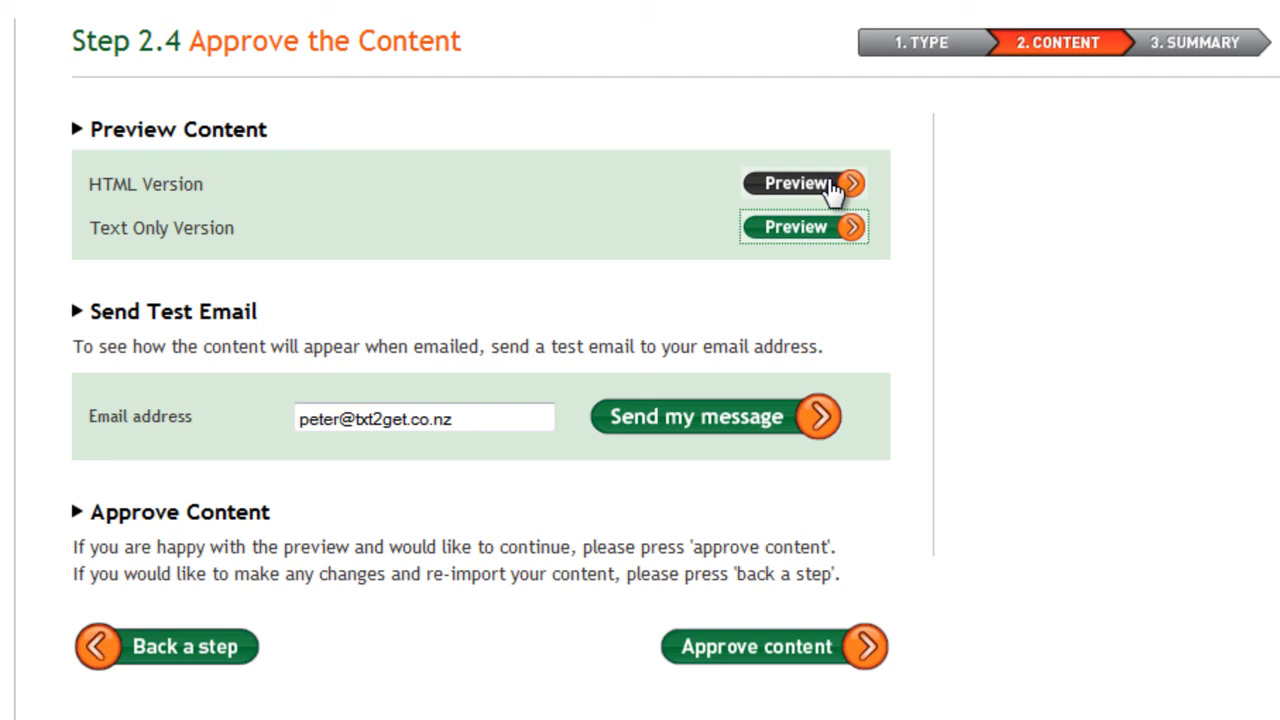
# Step: Preview the HTML and text-only versions of the campaign email, returning to the approval page after each
pyautogui.click(830, 186)
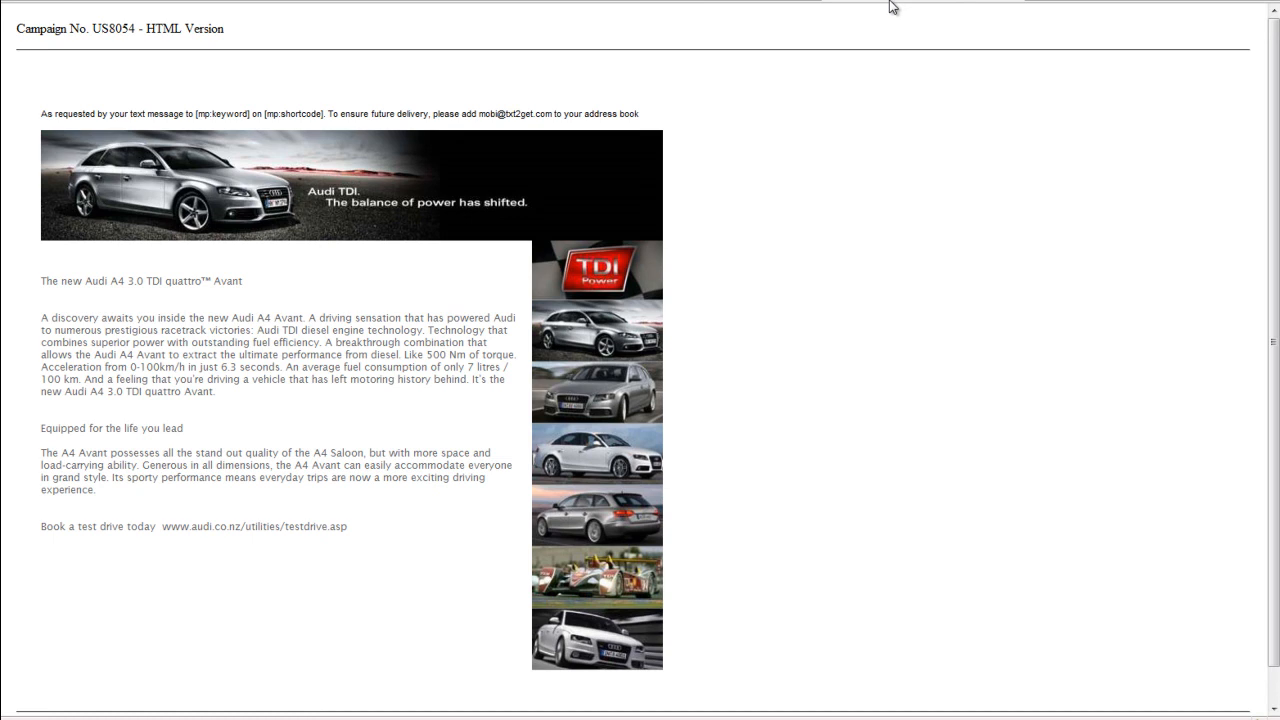
pyautogui.click(760, 1)
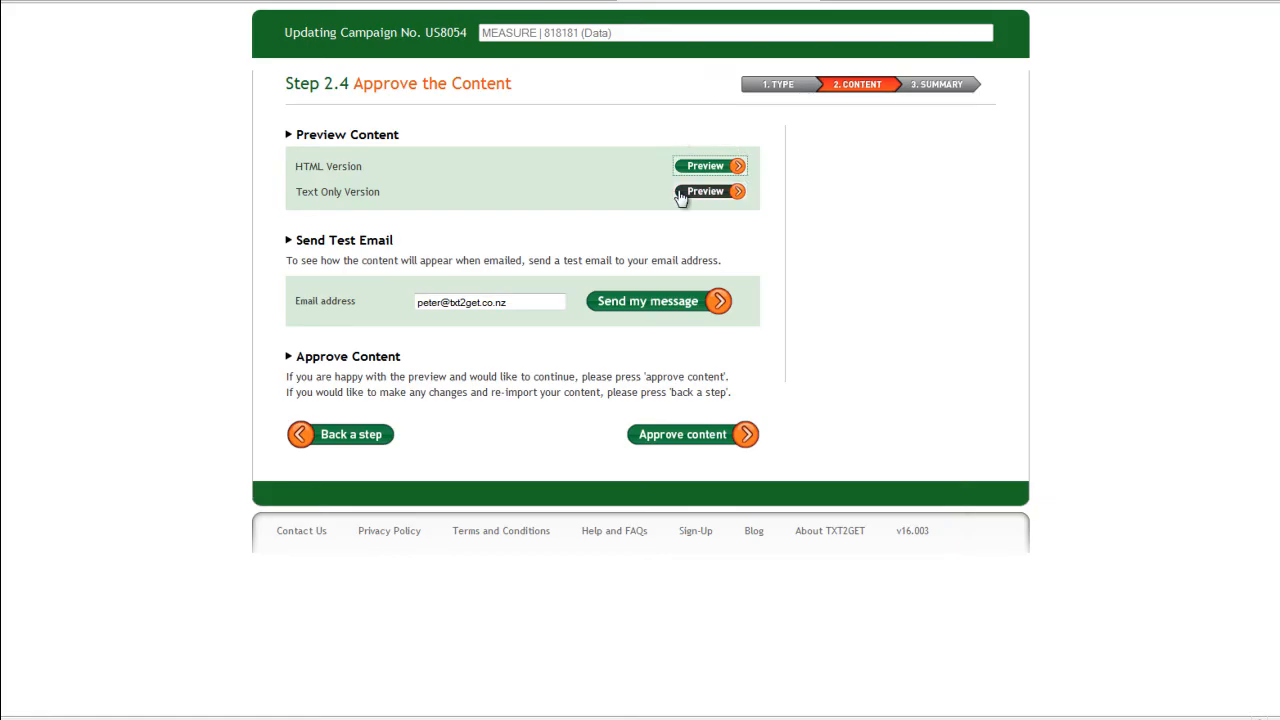
pyautogui.click(706, 191)
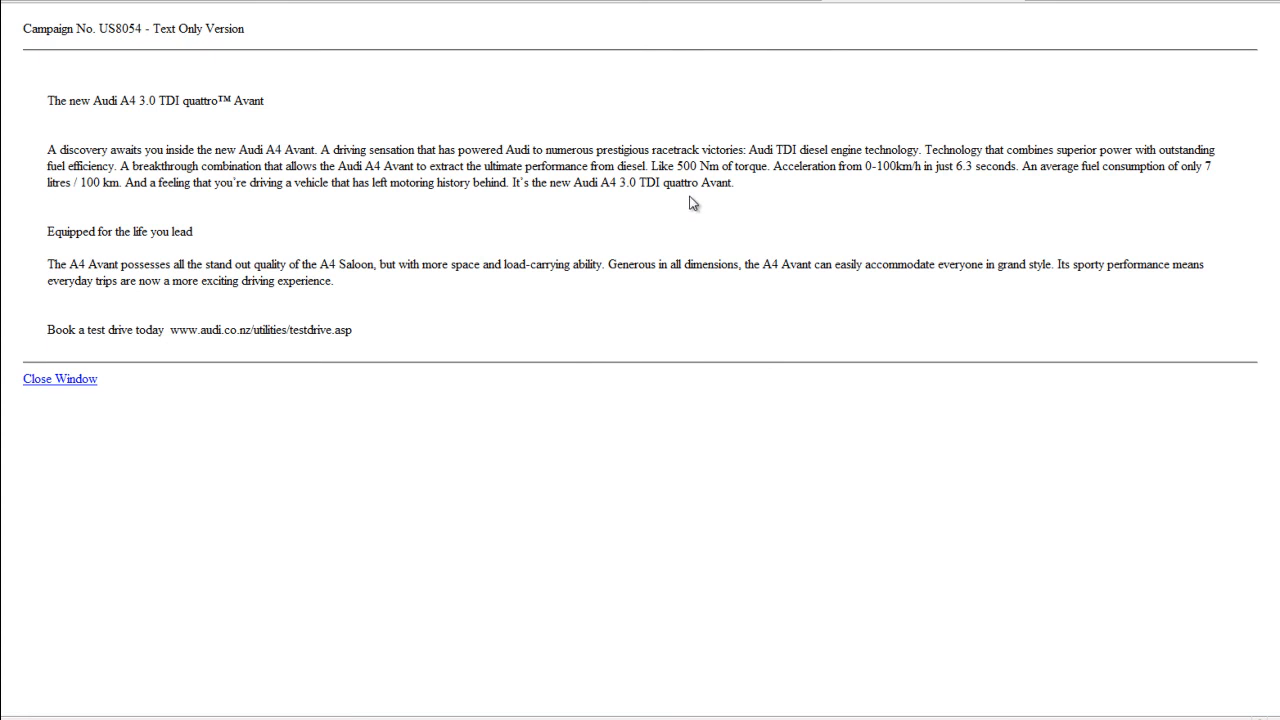
pyautogui.click(750, 1)
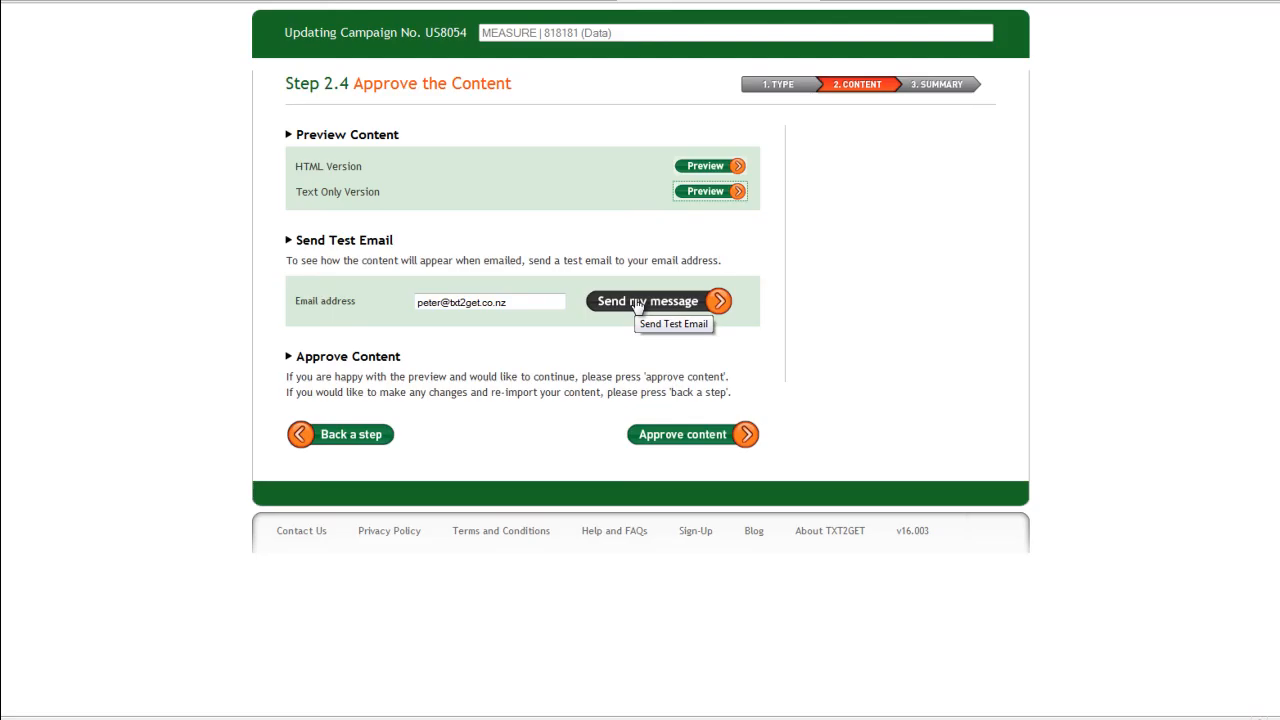
# Step: Approve the campaign content and activate the campaign from its summary
pyautogui.click(677, 436)
pyautogui.scroll(-3, 716, 473)
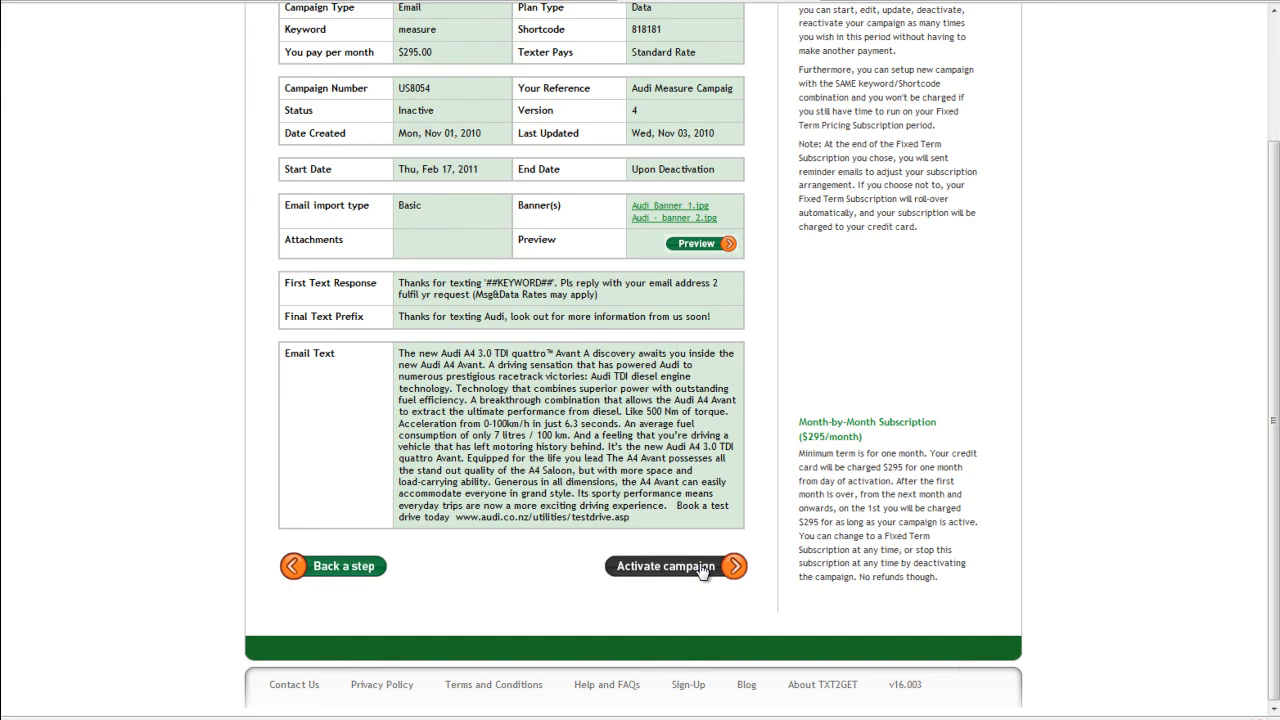
pyautogui.click(703, 568)
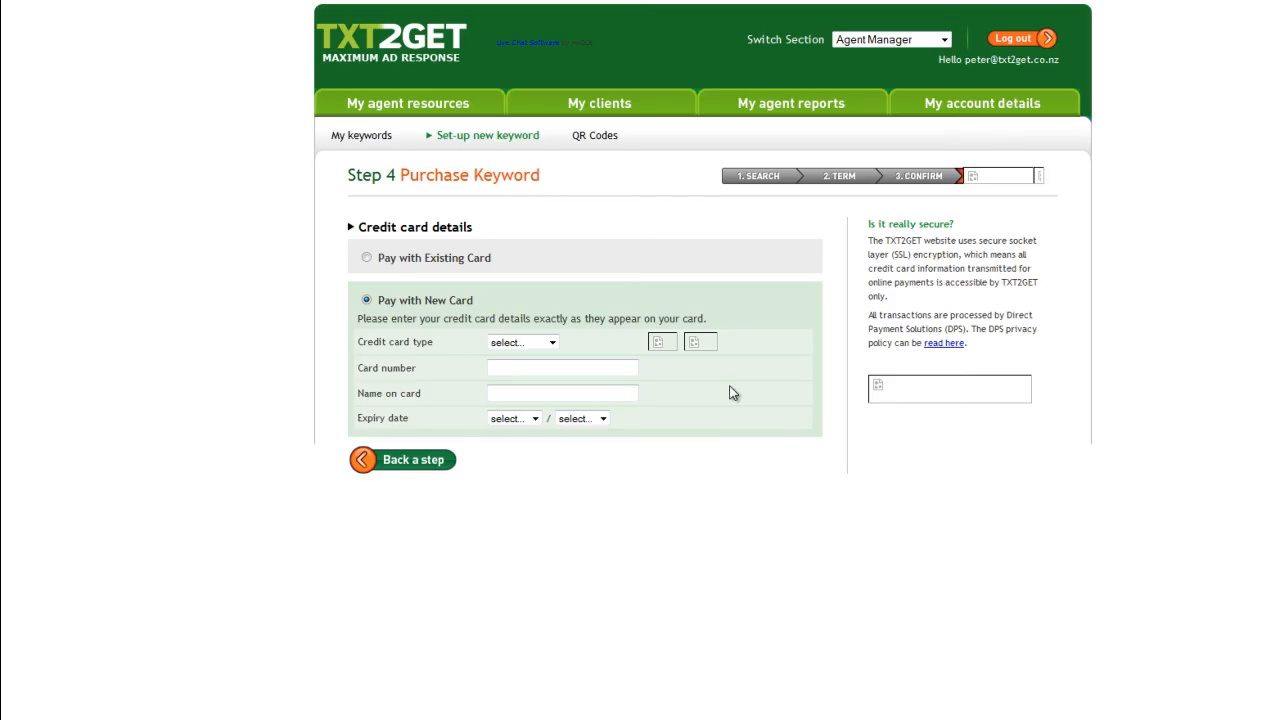